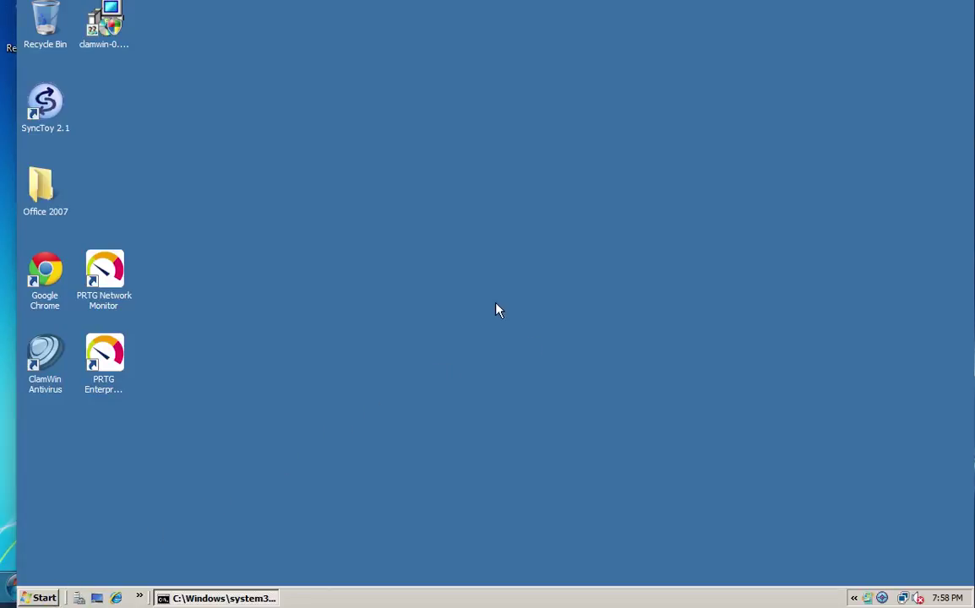
# Open the DHCP management console from the administrative tools and grant it permission to run
pyautogui.click(40, 598)
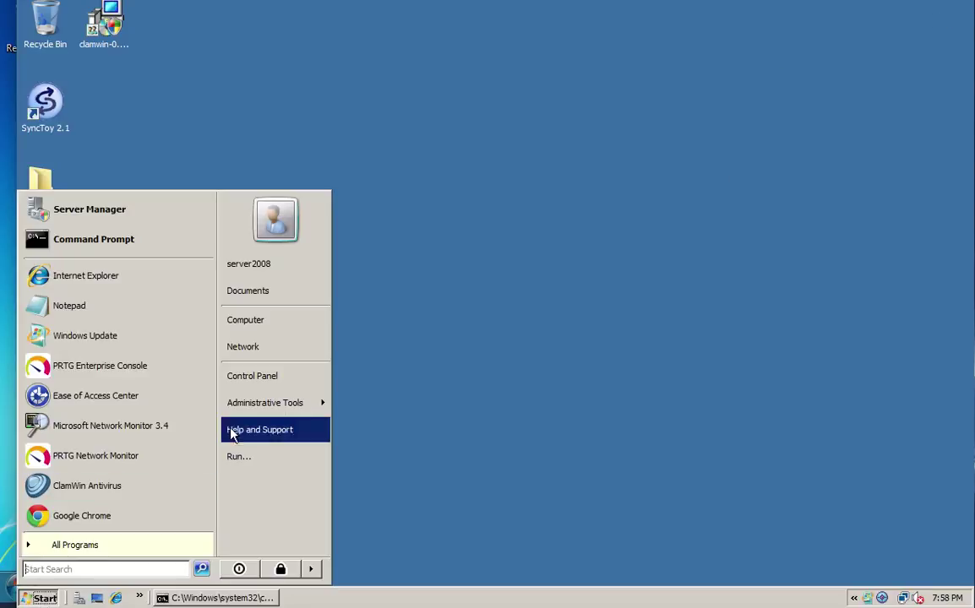
pyautogui.moveTo(257, 406)
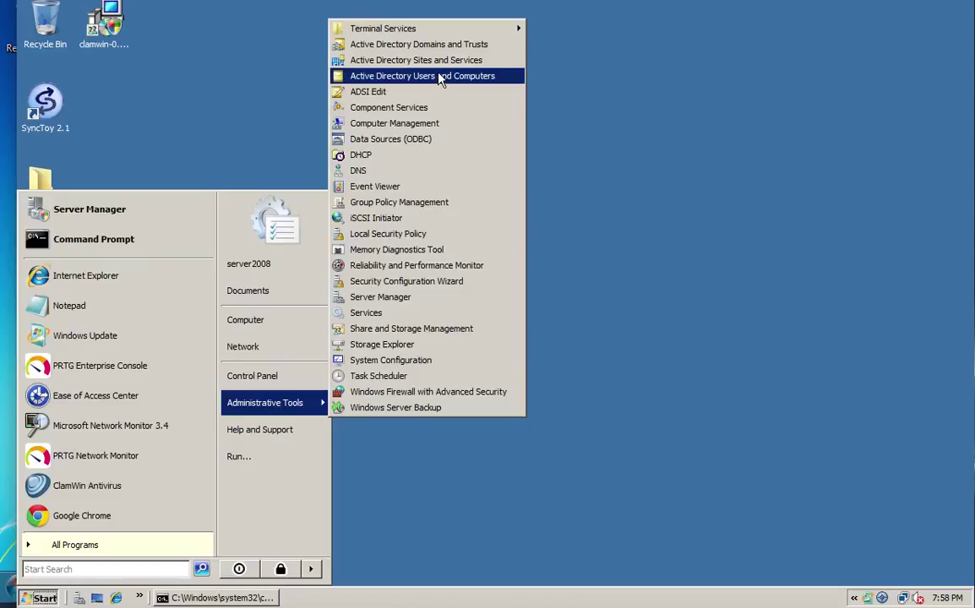
pyautogui.click(375, 161)
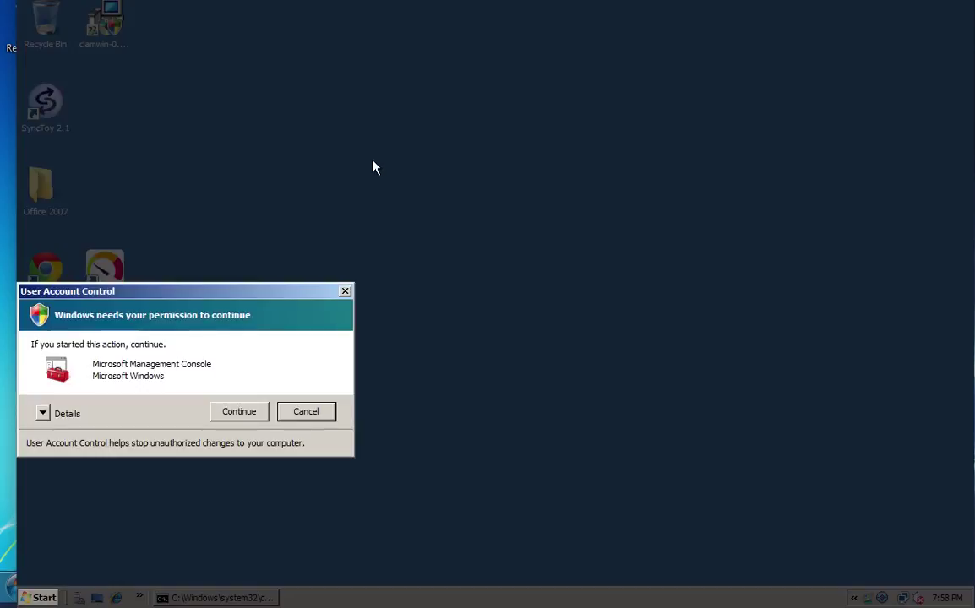
pyautogui.click(244, 416)
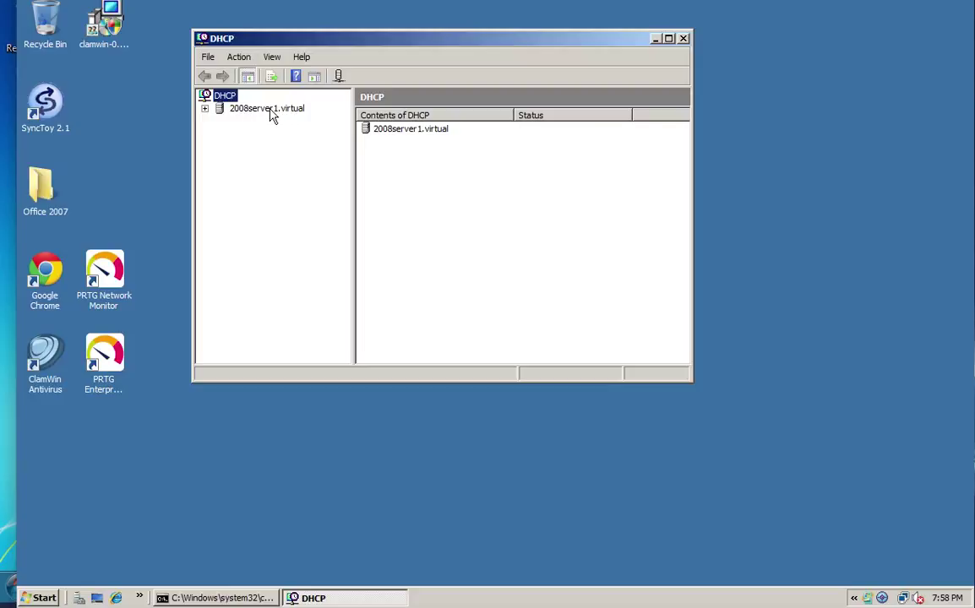
# Expand the 2008server1.virtual server and its IPv4 node and examine the server options
pyautogui.click(205, 109)
pyautogui.click(219, 121)
pyautogui.click(251, 121)
pyautogui.click(284, 138)
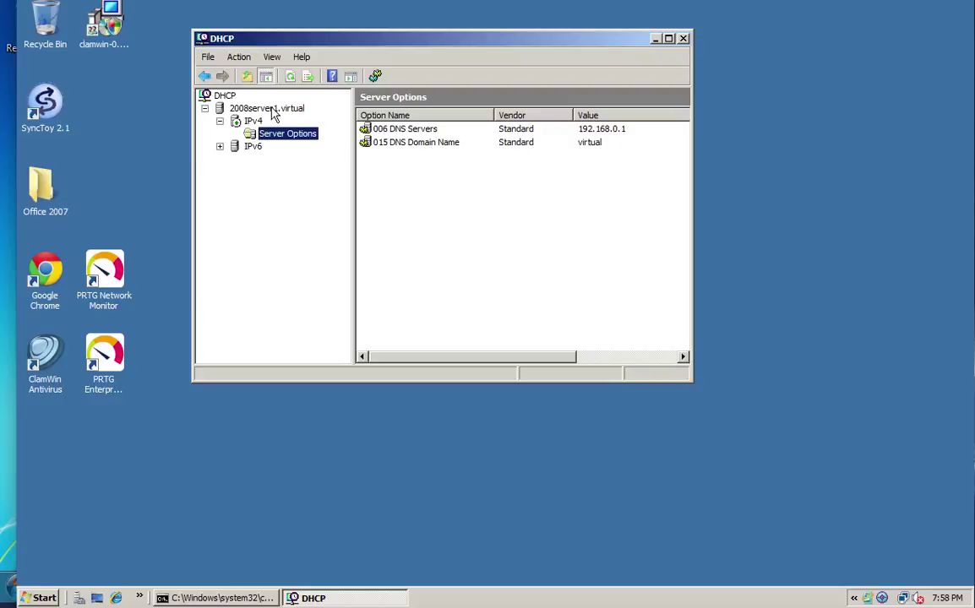
# Start a new IPv4 scope named "test" with the description "192 range"
pyautogui.click(239, 121)
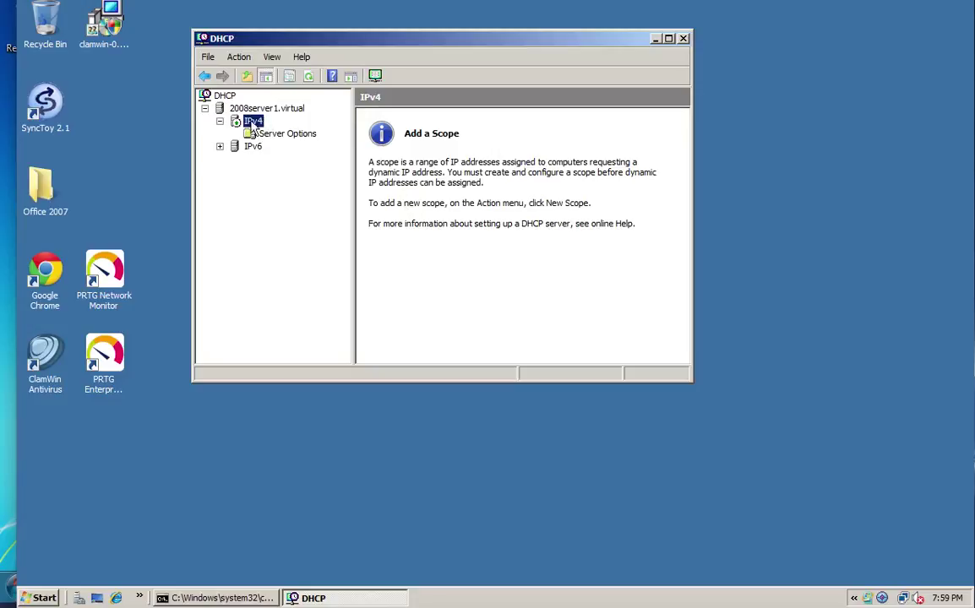
pyautogui.click(240, 58)
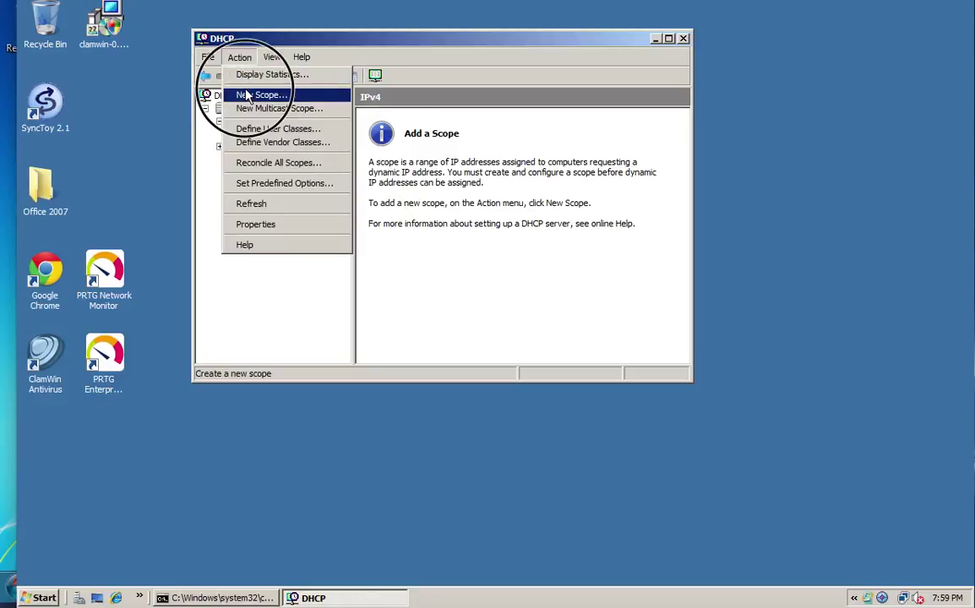
pyautogui.click(247, 97)
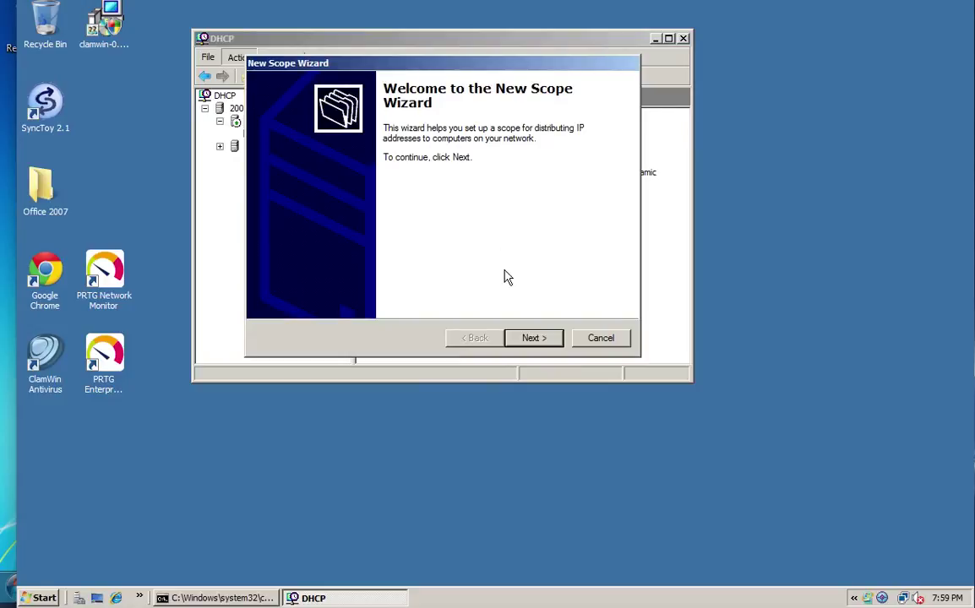
pyautogui.click(533, 342)
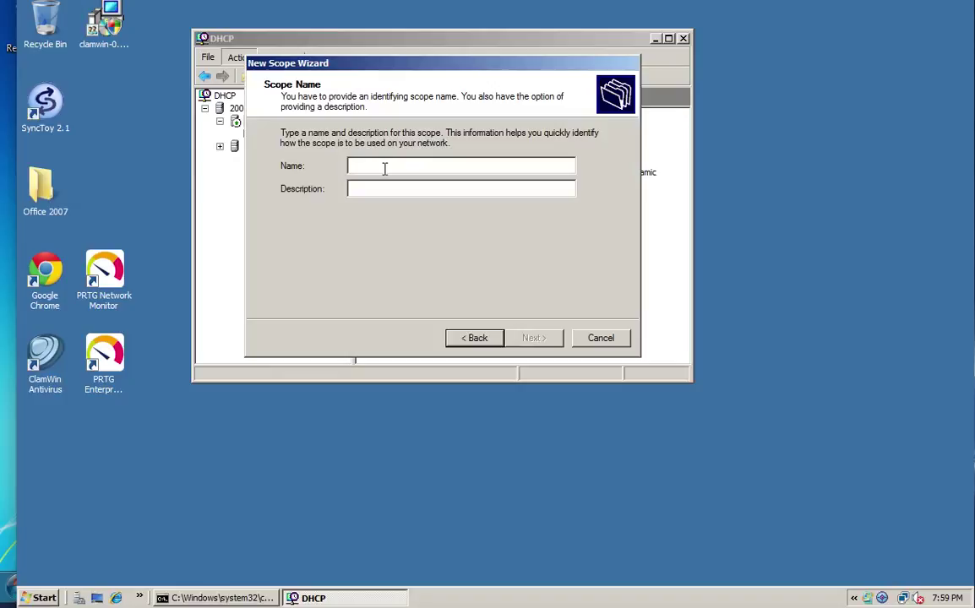
pyautogui.write('test')
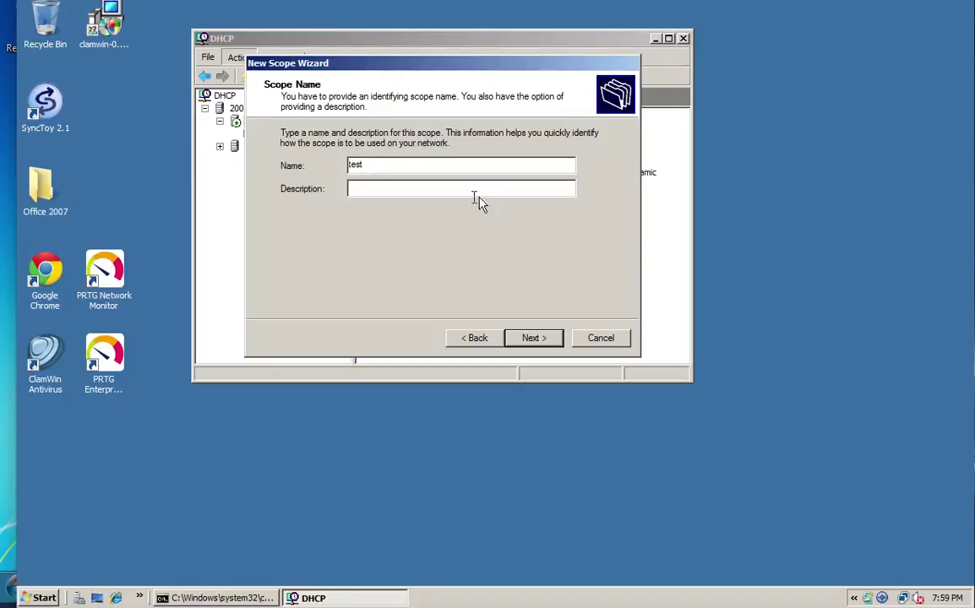
pyautogui.click(409, 190)
pyautogui.write('192 range')
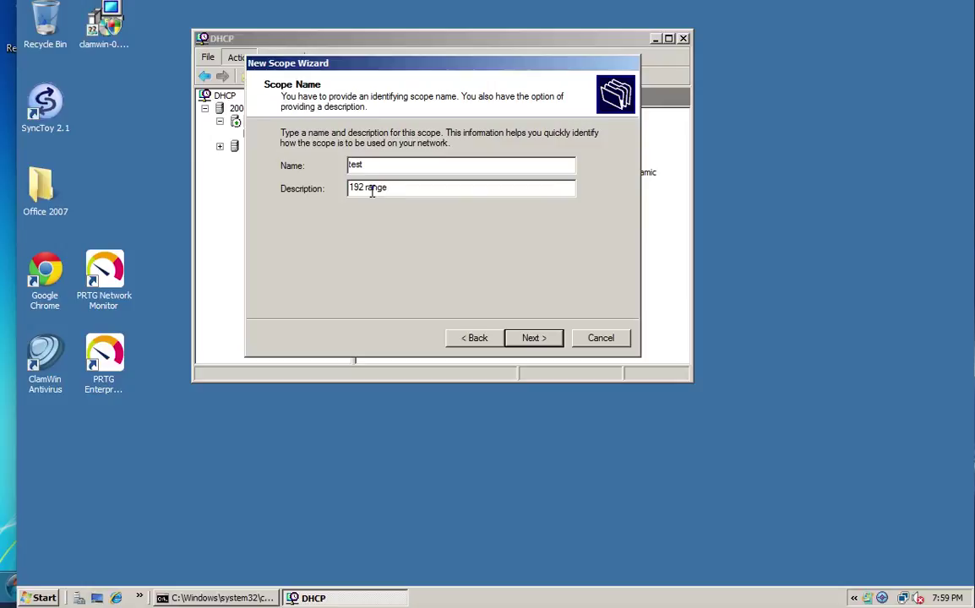
pyautogui.click(536, 340)
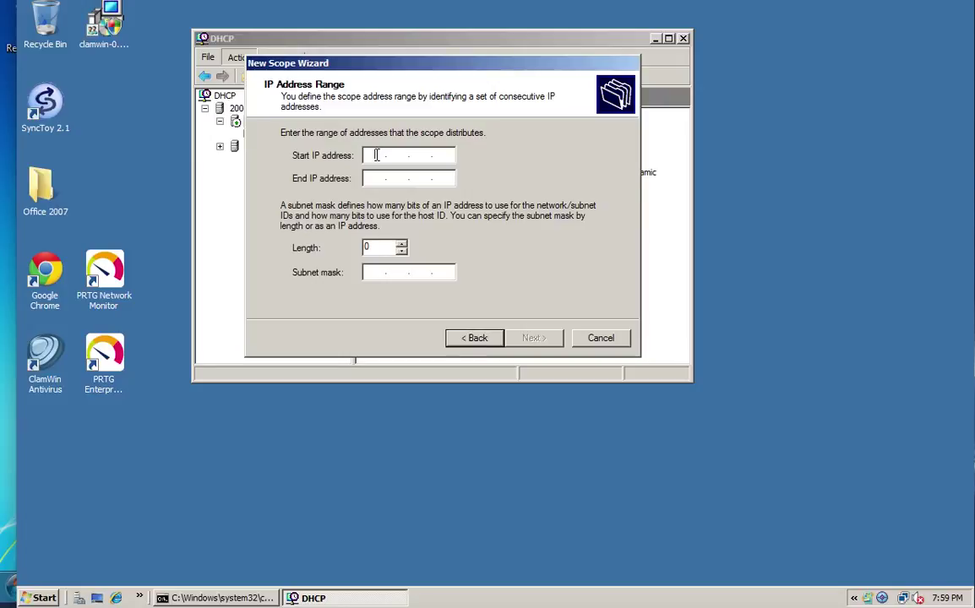
# Set the scope's address range from 192.168.0.1 to 192.168.0.200 and continue to the exclusions
pyautogui.write('192 . 168 . 0 . 1')
pyautogui.click(378, 175)
pyautogui.write('192 . 168 . ')
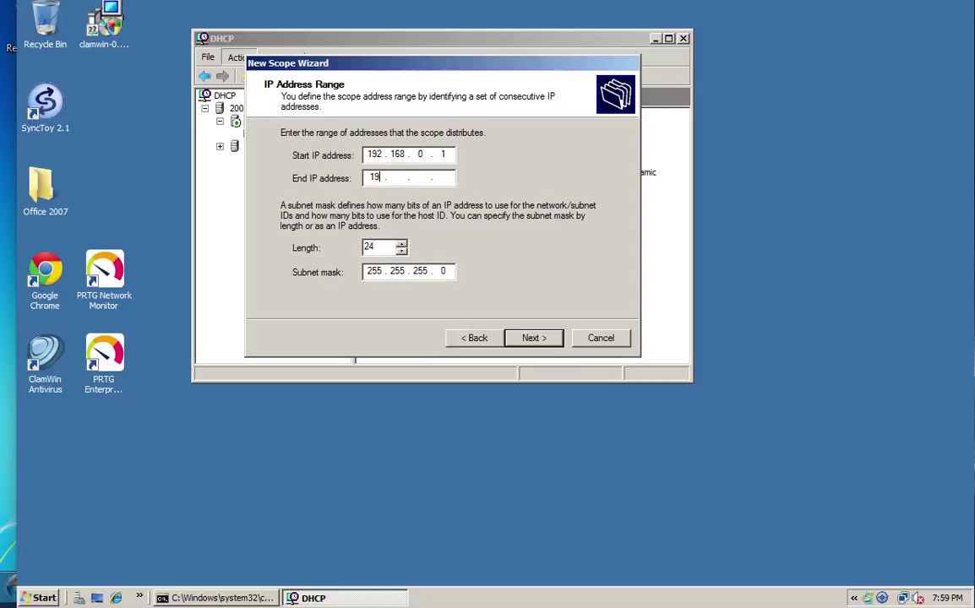
pyautogui.write('0 . 200')
pyautogui.click(448, 154)
pyautogui.write('0')
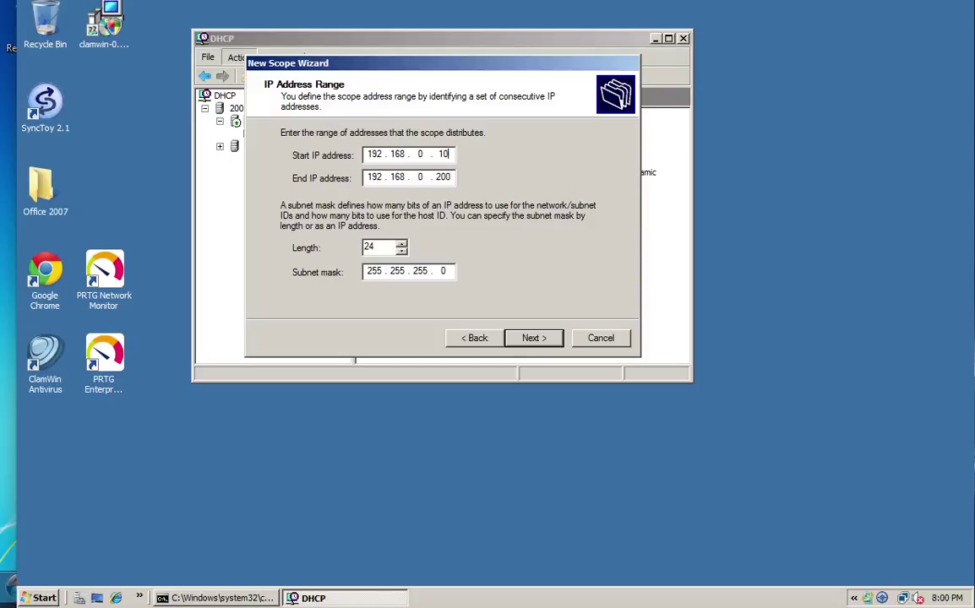
pyautogui.press('BackSpace')
pyautogui.click(533, 338)
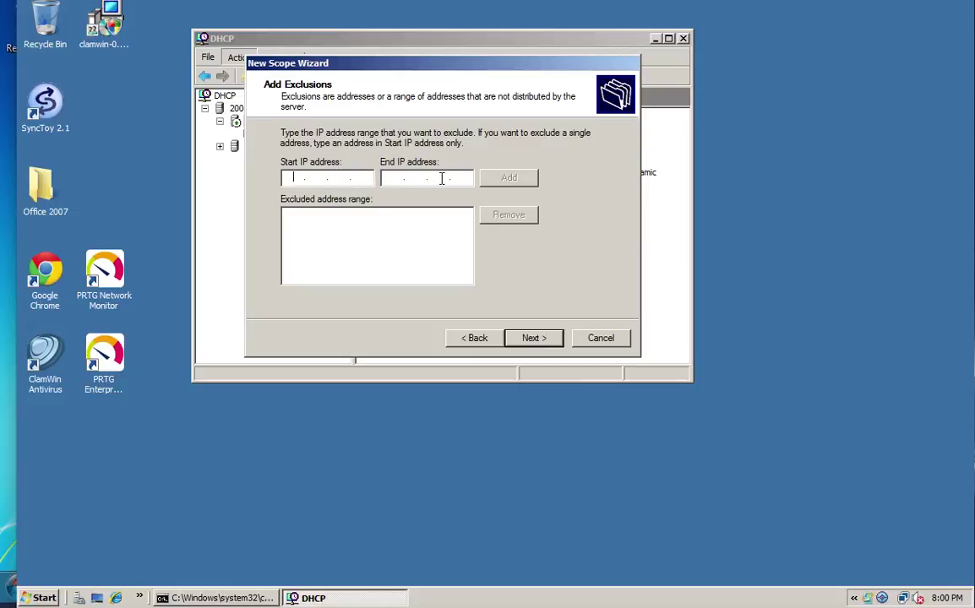
# Exclude the addresses 192.168.0.1 to 192.168.0.10 from the scope's distribution
pyautogui.write('192.168.0.1')
pyautogui.click(407, 179)
pyautogui.write('192 . 16')
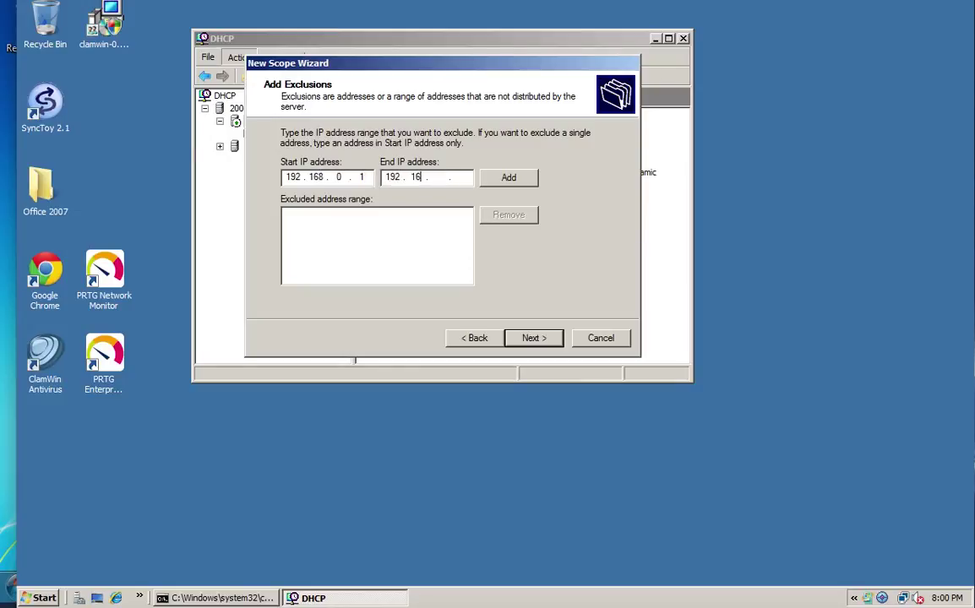
pyautogui.write('8 . 0 . 10')
pyautogui.click(509, 177)
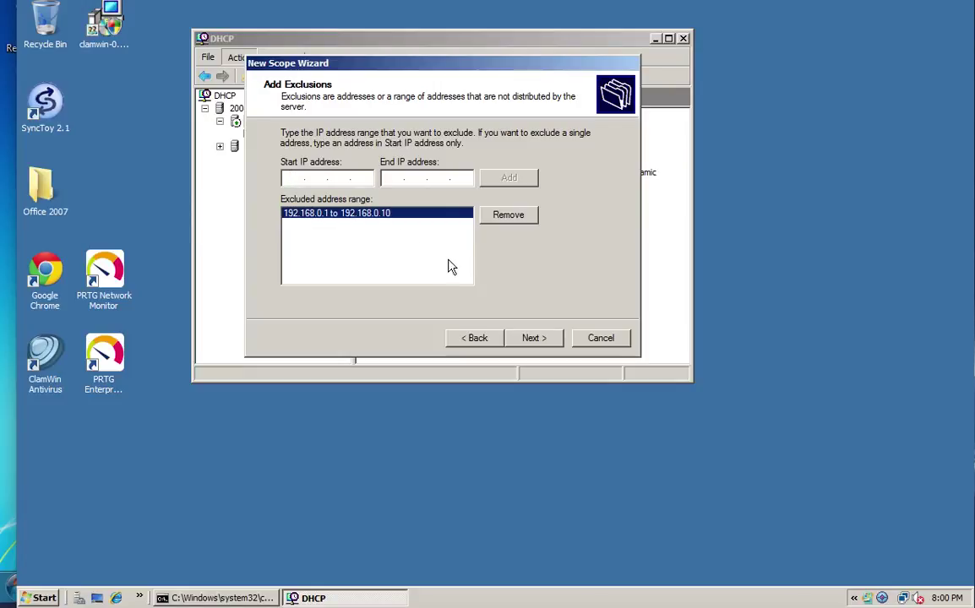
pyautogui.click(534, 338)
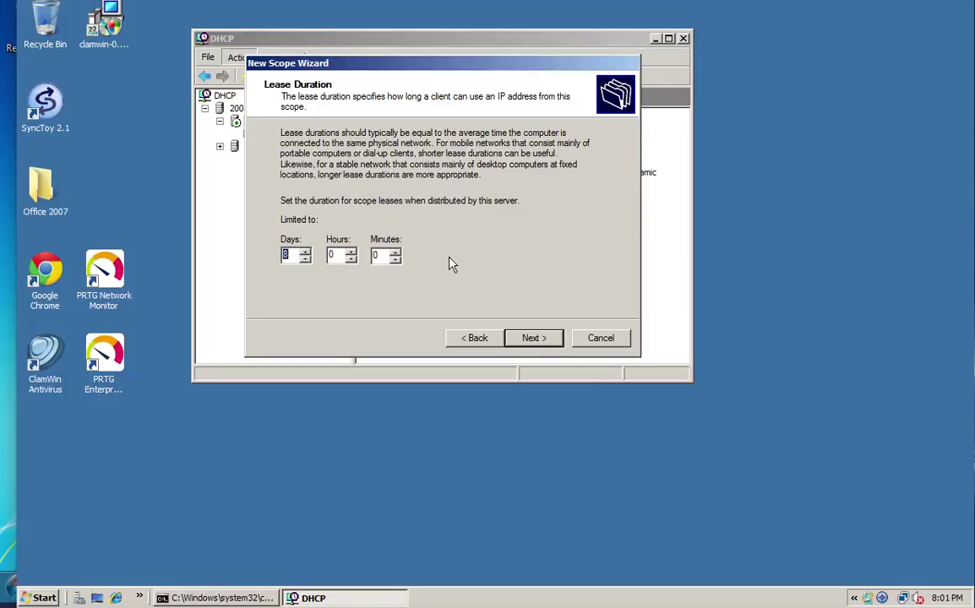
# Keep the default lease duration and choose to configure the DHCP options now, leaving the router, parent domain and DNS servers blank
pyautogui.click(518, 342)
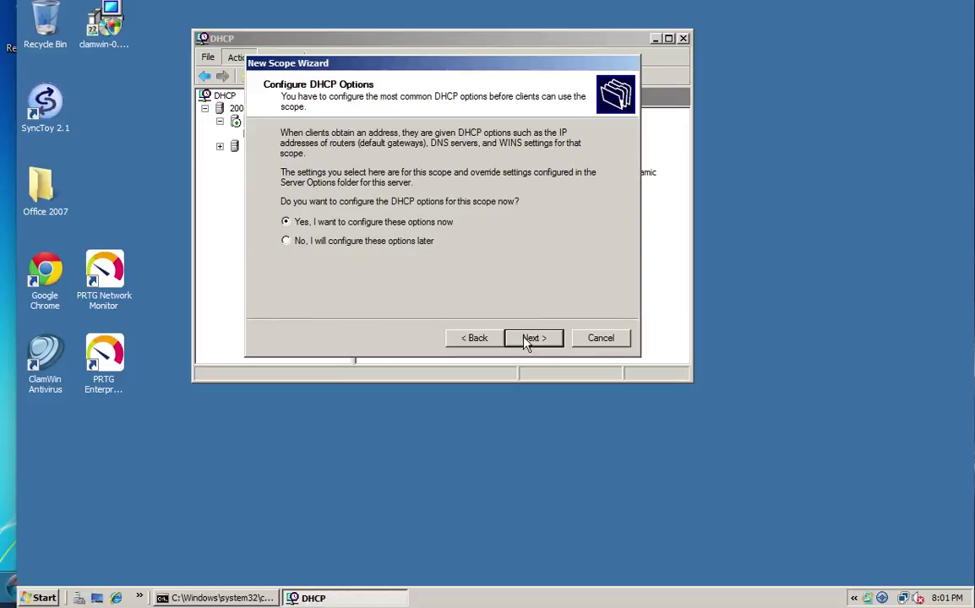
pyautogui.click(531, 339)
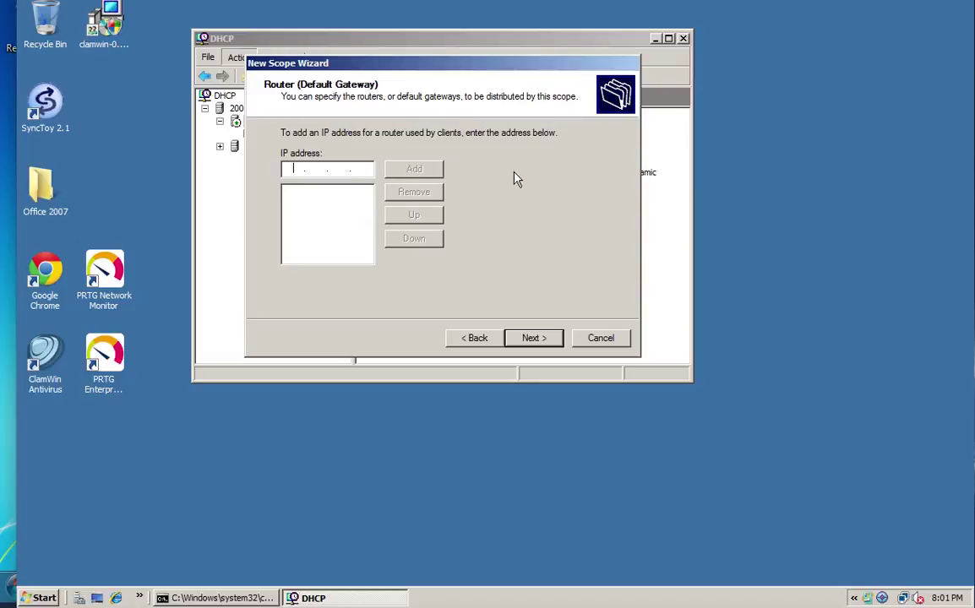
pyautogui.click(533, 342)
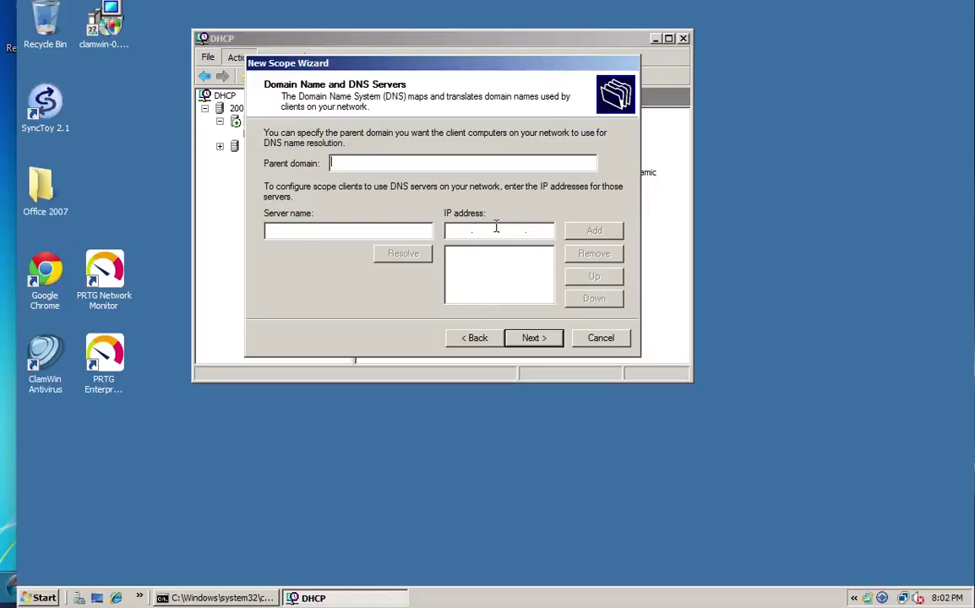
pyautogui.click(524, 341)
pyautogui.click(523, 341)
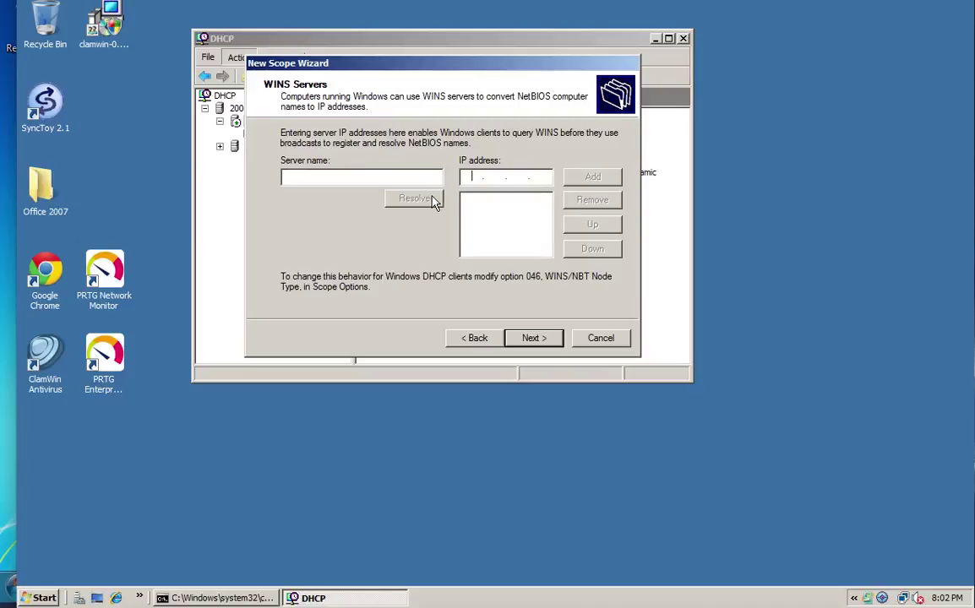
# Skip the WINS servers, choose to activate the scope now and finish the New Scope Wizard
pyautogui.click(534, 340)
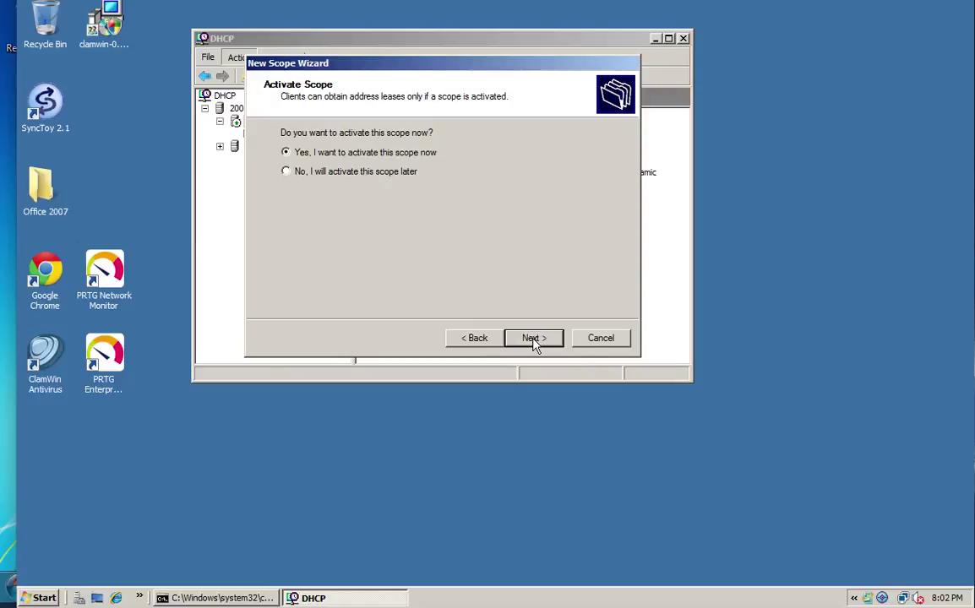
pyautogui.click(534, 339)
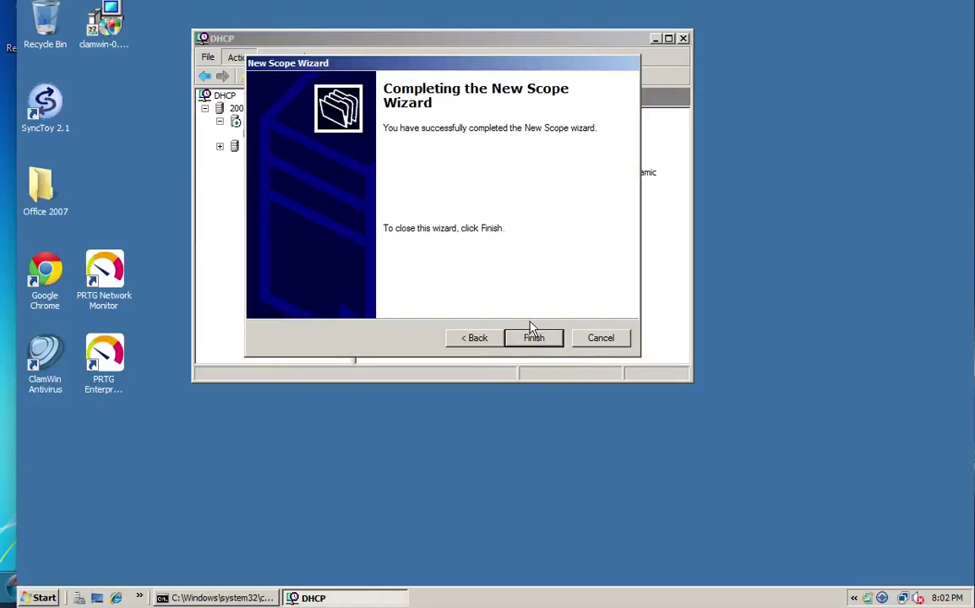
pyautogui.click(538, 345)
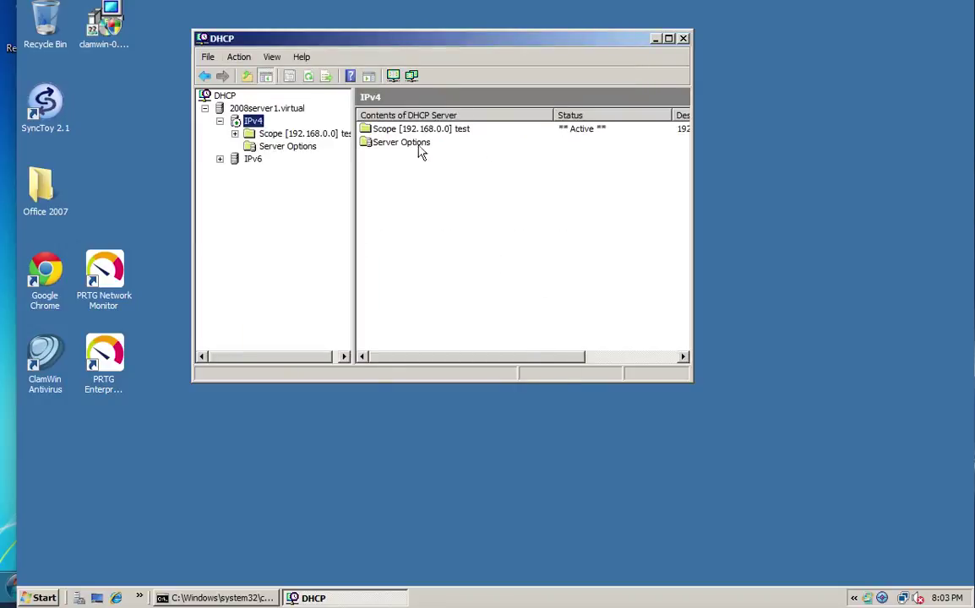
# Expand the new test scope and examine its address pool and address leases in a widened console window
pyautogui.click(235, 133)
pyautogui.click(293, 146)
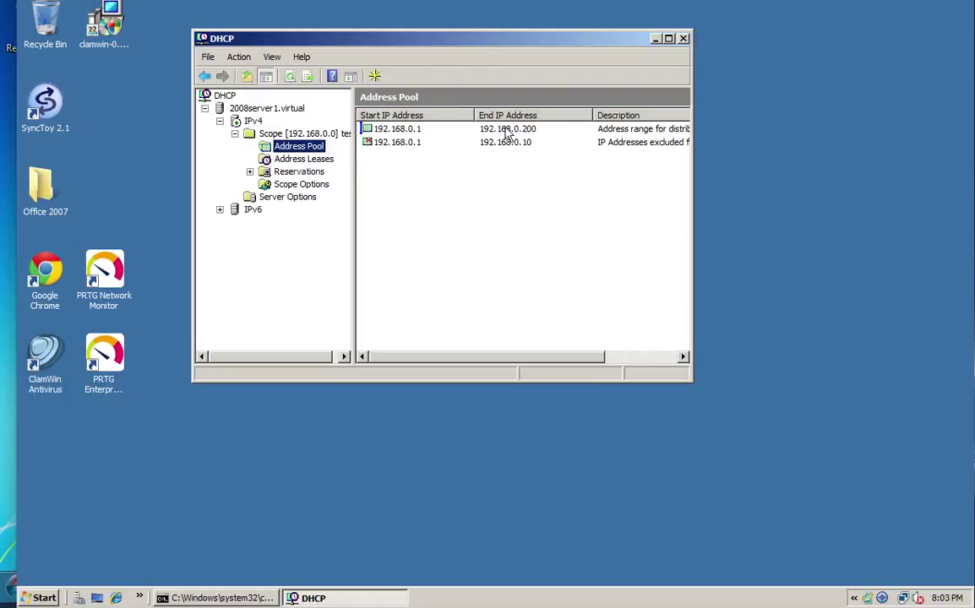
pyautogui.moveTo(693, 135); pyautogui.dragTo(882, 135)
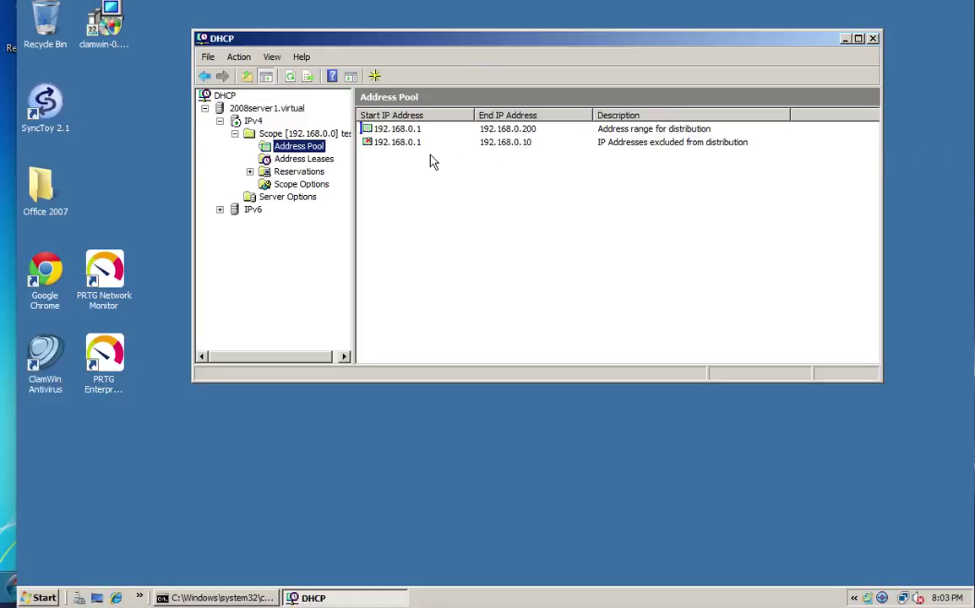
pyautogui.click(330, 163)
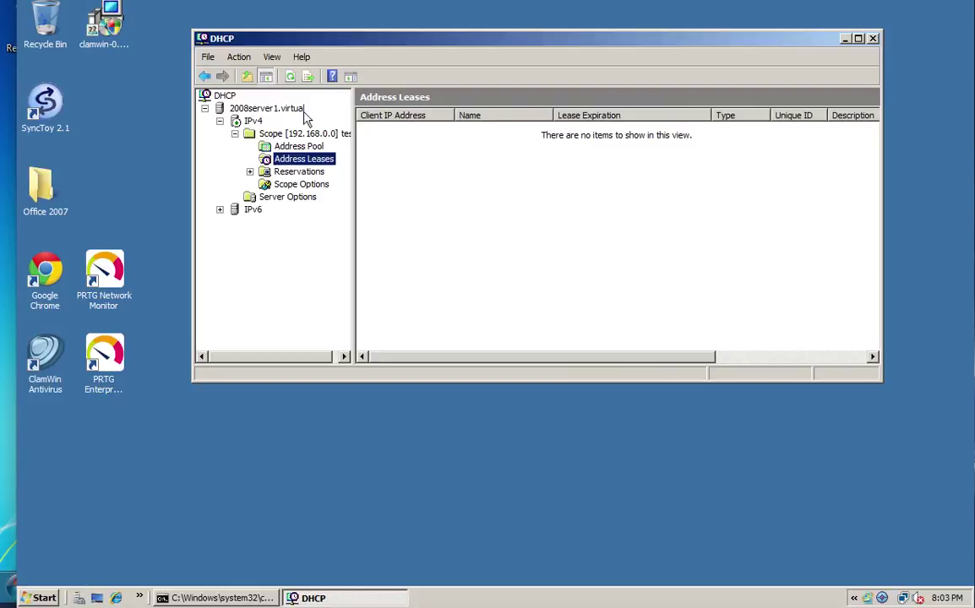
# Switch to the Windows 7 client and set its Local Area Connection's IPv4 to obtain the IP and DNS server addresses automatically
pyautogui.click(9, 135)
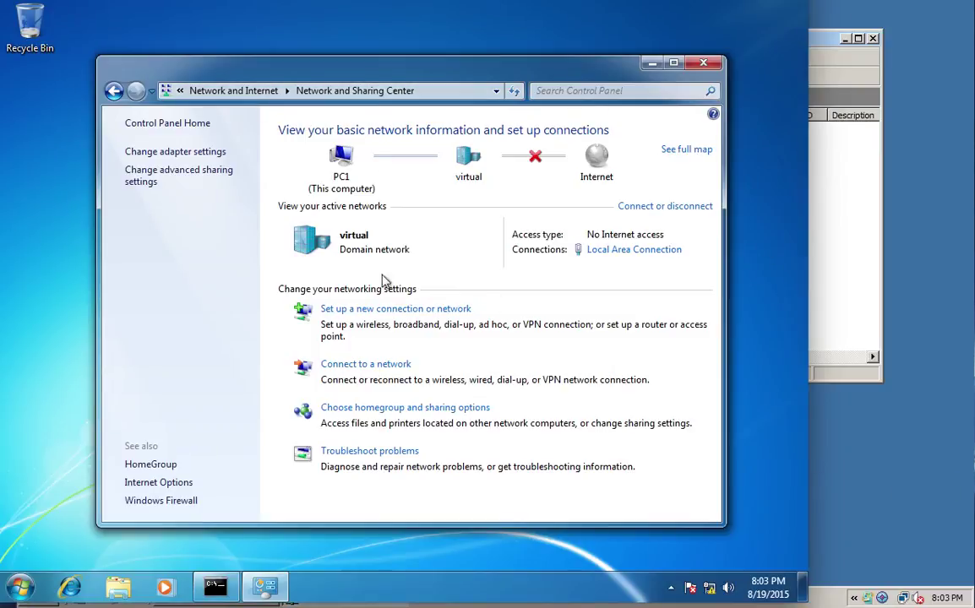
pyautogui.click(620, 250)
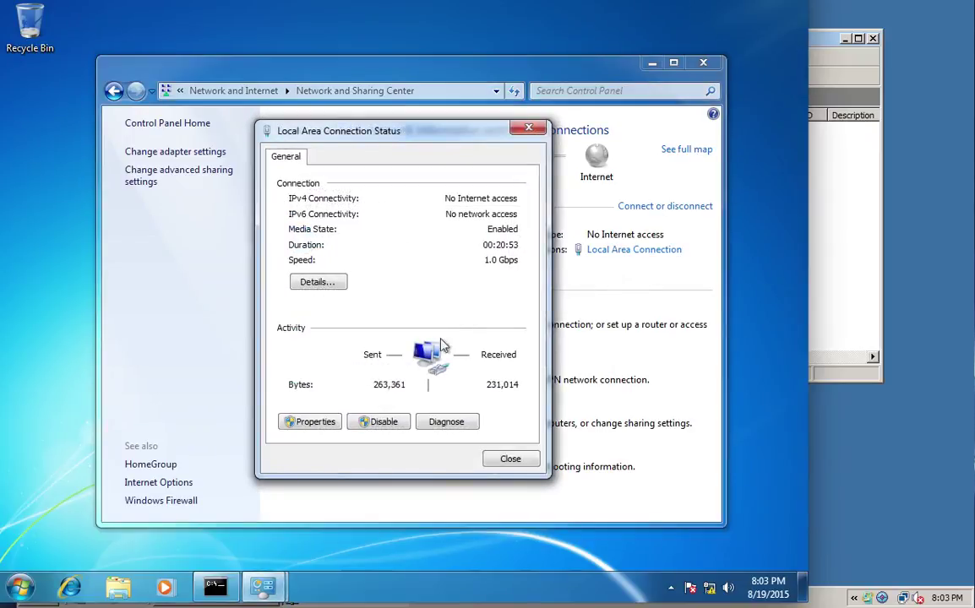
pyautogui.click(330, 425)
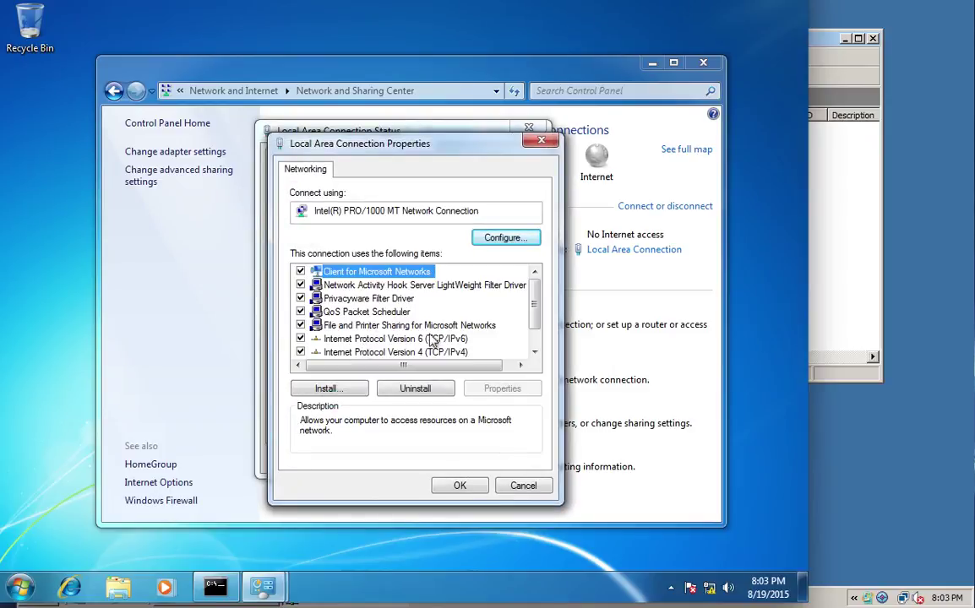
pyautogui.doubleClick(422, 353)
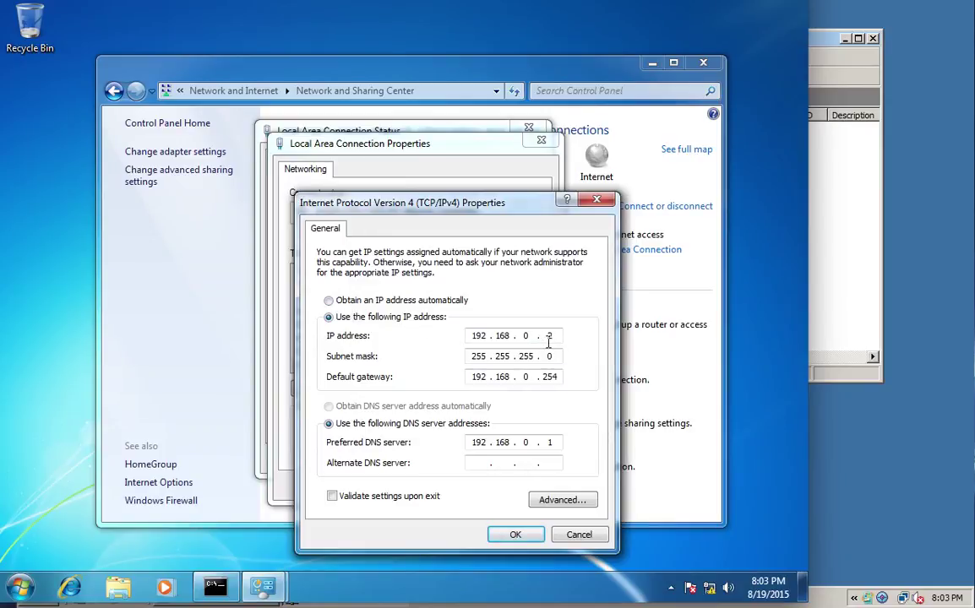
pyautogui.click(342, 304)
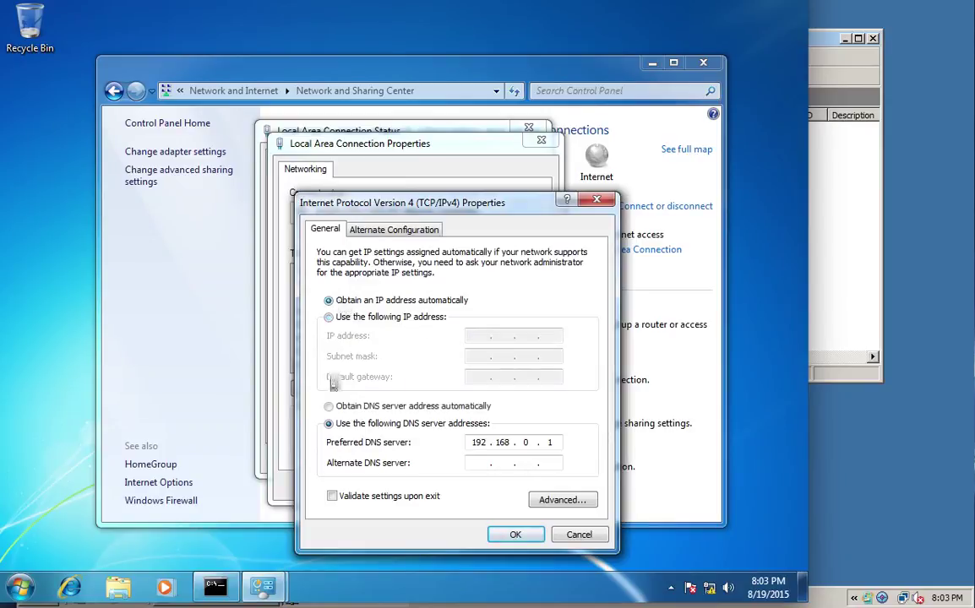
pyautogui.click(331, 406)
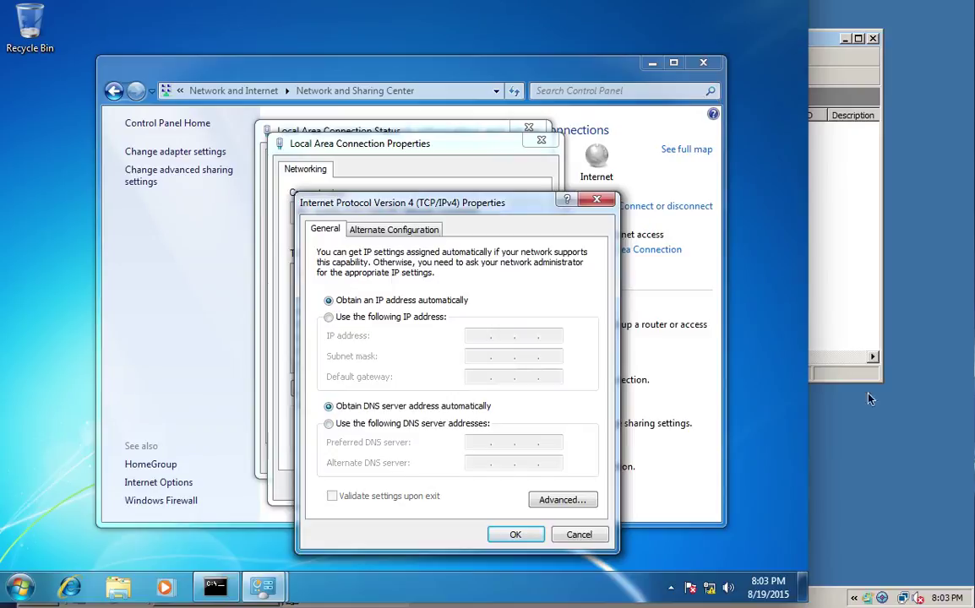
pyautogui.click(513, 536)
pyautogui.click(466, 486)
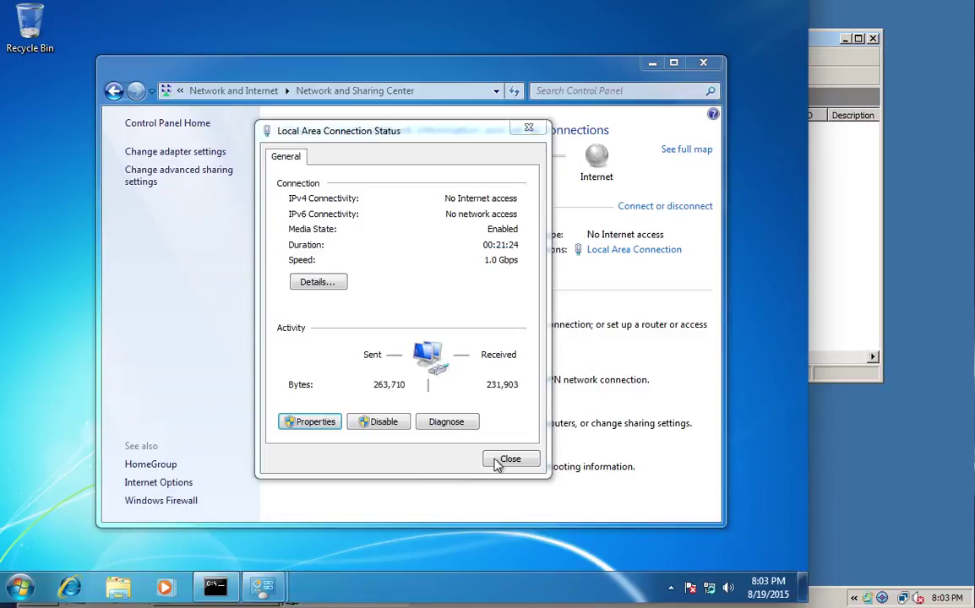
# Close the Local Area Connection status and run ipconfig /renew in the Windows 7 client's Command Prompt
pyautogui.click(507, 459)
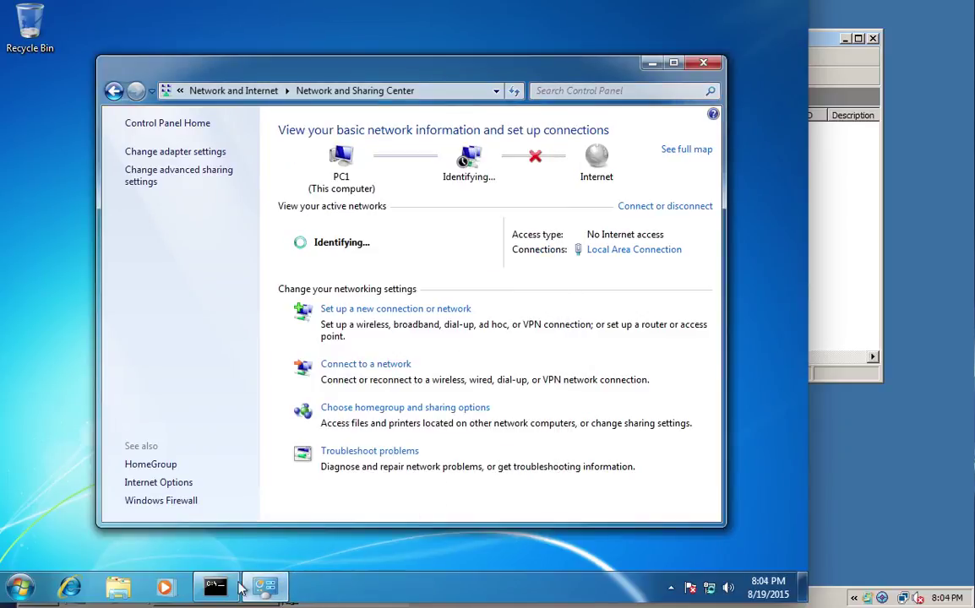
pyautogui.click(217, 588)
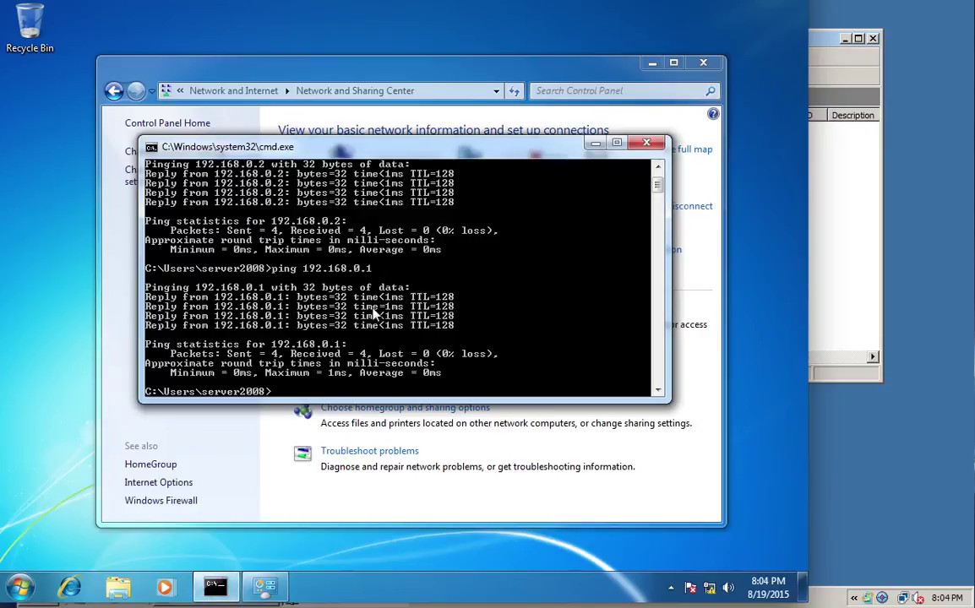
pyautogui.write('ipconfig /renew')
pyautogui.press('Return')
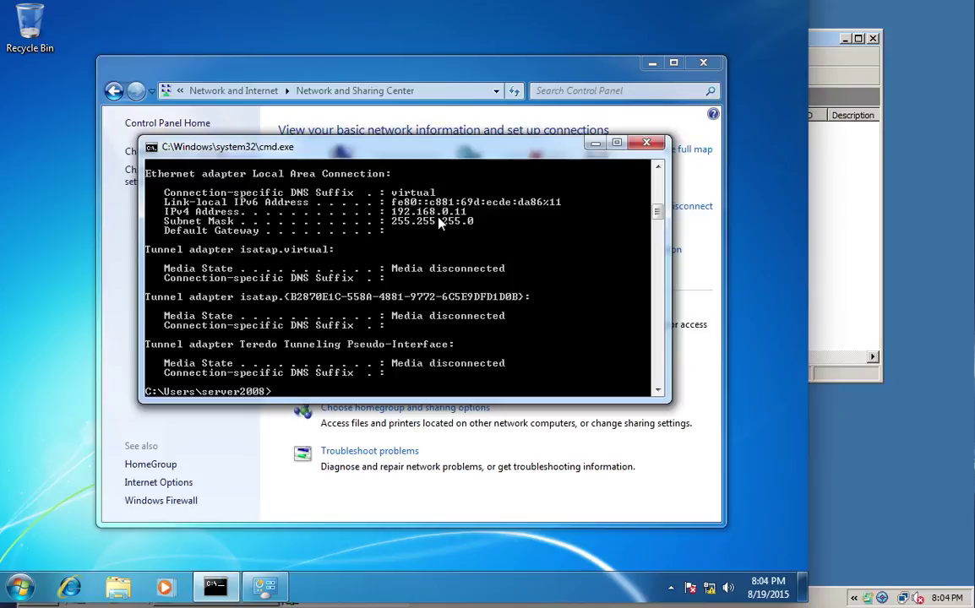
# Switch to the server's DHCP console and refresh the scope's address leases
pyautogui.click(841, 6)
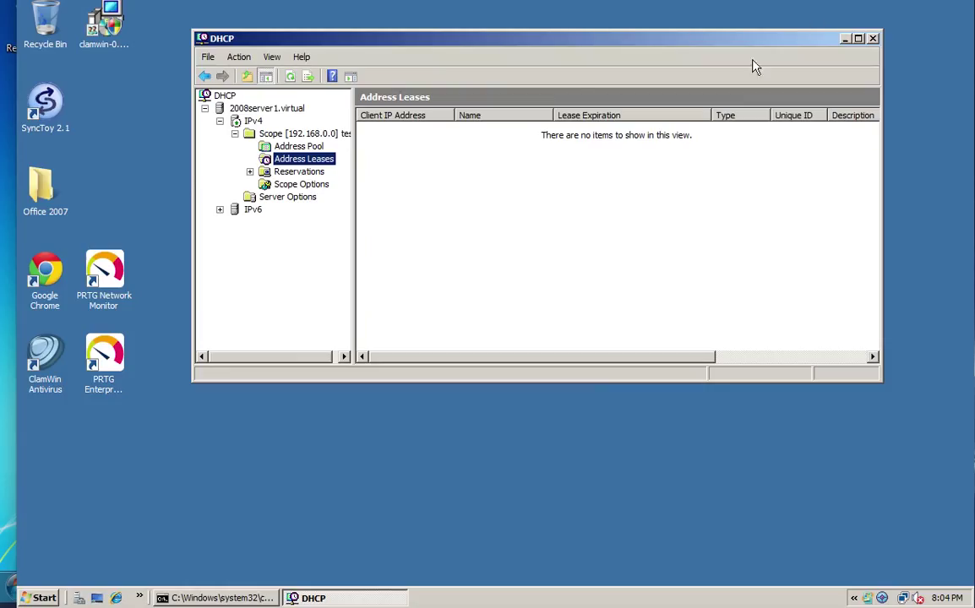
pyautogui.click(290, 76)
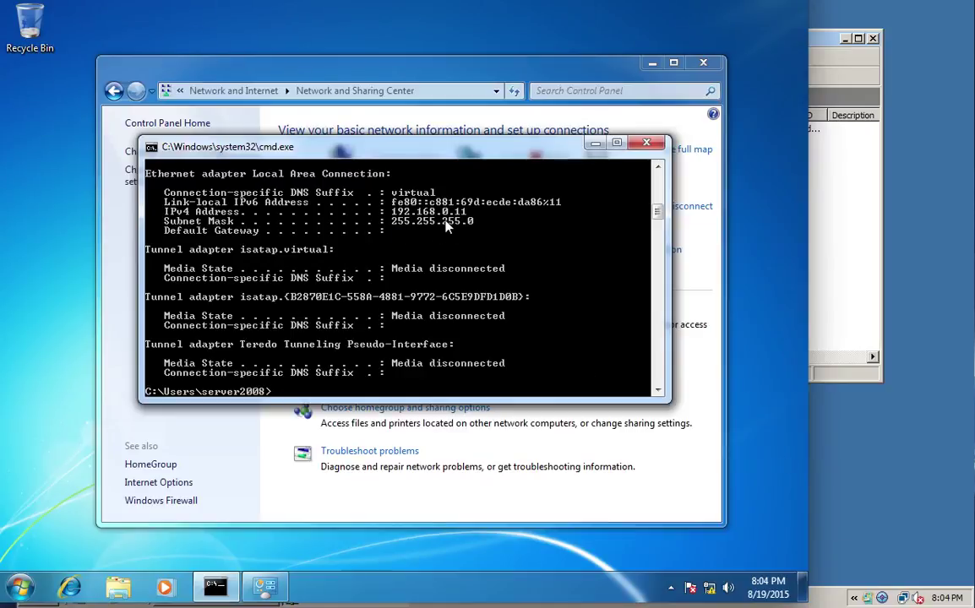
# Run ipconfig /all on the Windows 7 client, examine the Local Area Connection's lease, DHCP server and DNS details, and close the Command Prompt
pyautogui.write('ipconfig /all')
pyautogui.press('Return')
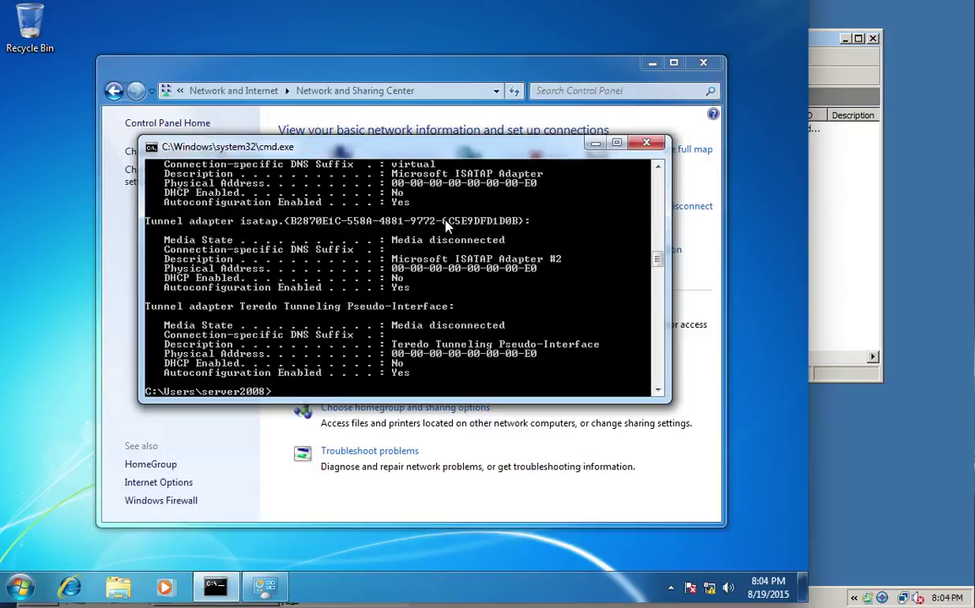
pyautogui.scroll(8, 448, 223)
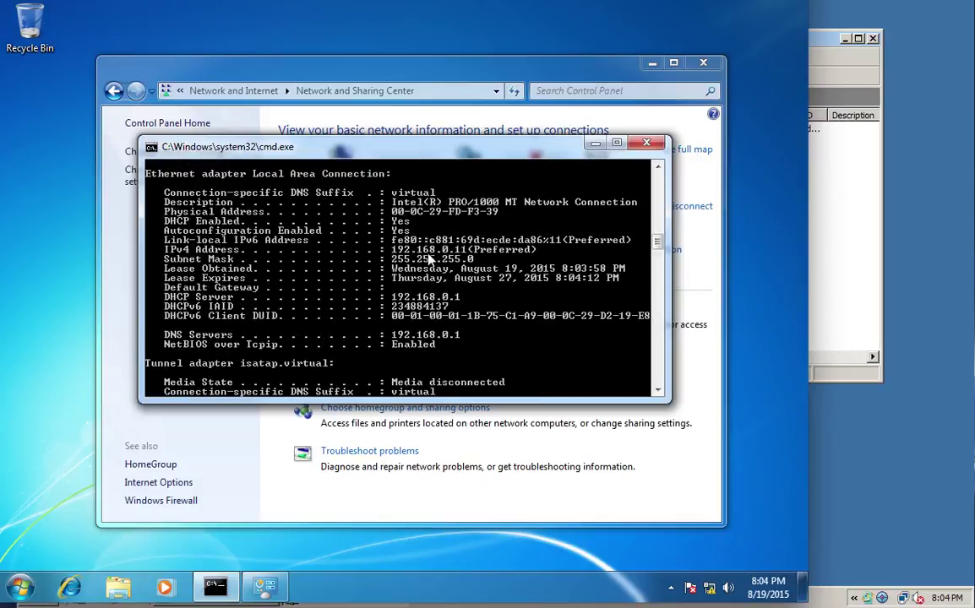
pyautogui.scroll(-1, 428, 267)
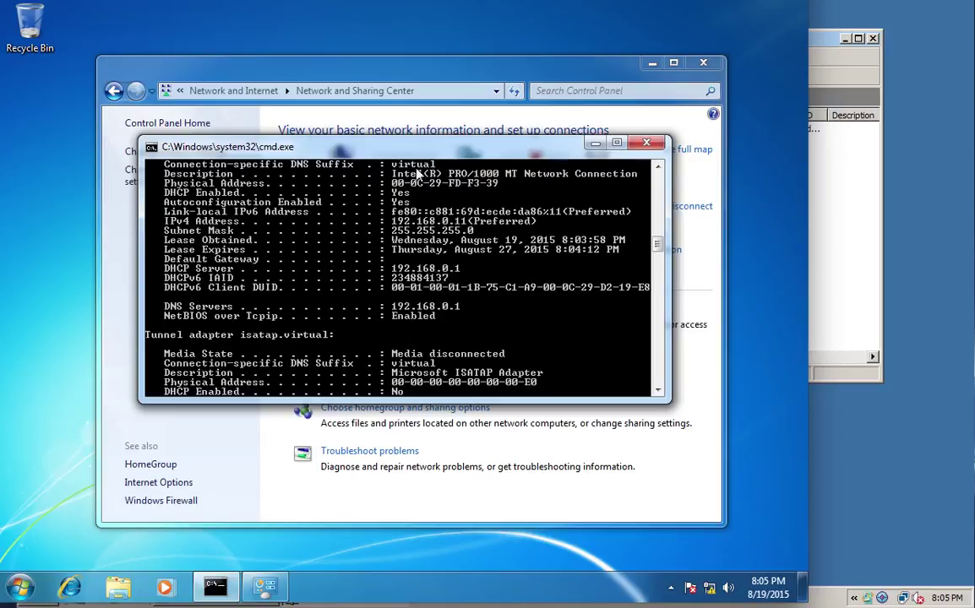
pyautogui.scroll(1, 374, 187)
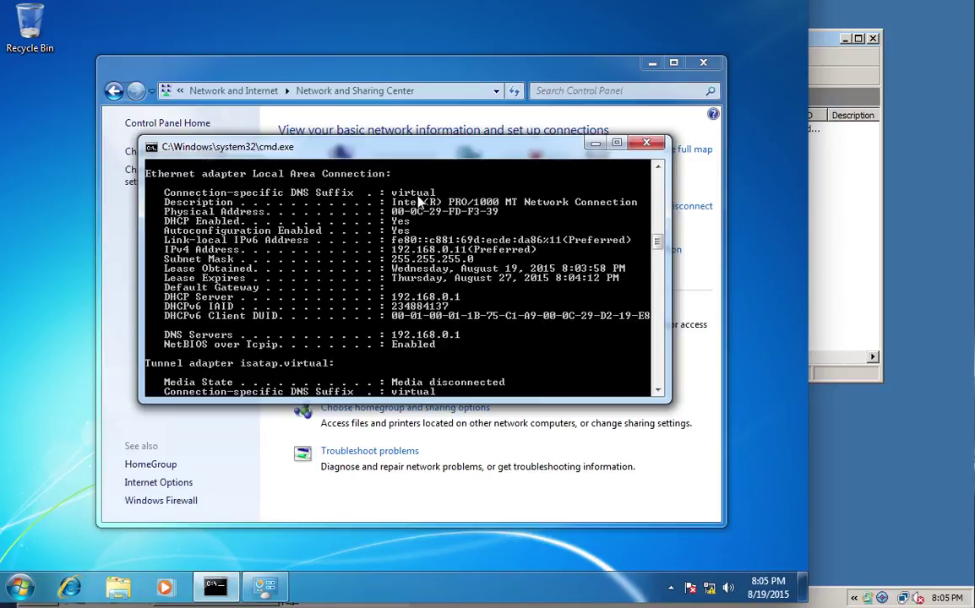
pyautogui.scroll(-1, 422, 220)
pyautogui.scroll(-7, 422, 221)
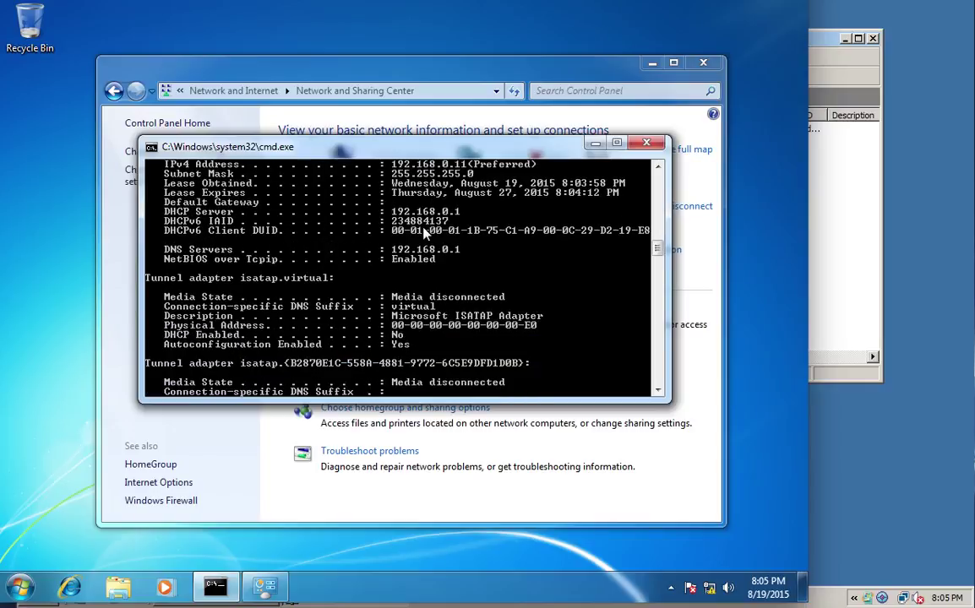
pyautogui.scroll(-4, 425, 237)
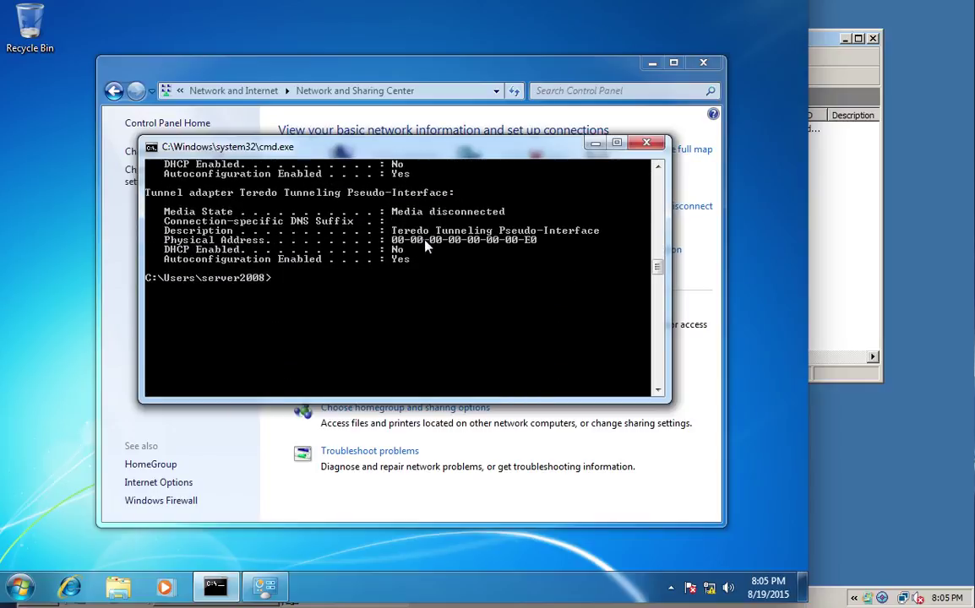
pyautogui.scroll(3, 427, 239)
pyautogui.scroll(7, 448, 233)
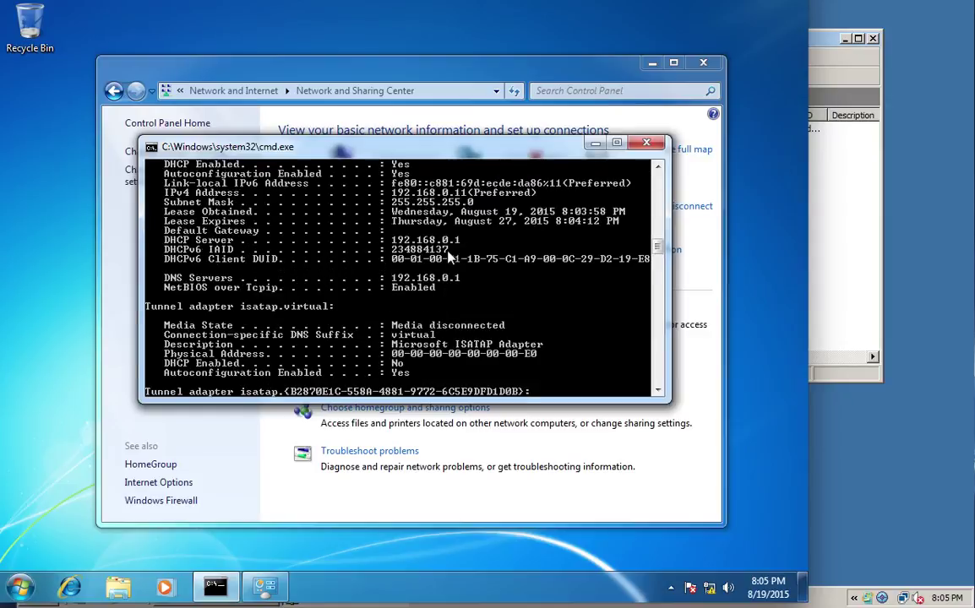
pyautogui.scroll(1, 450, 277)
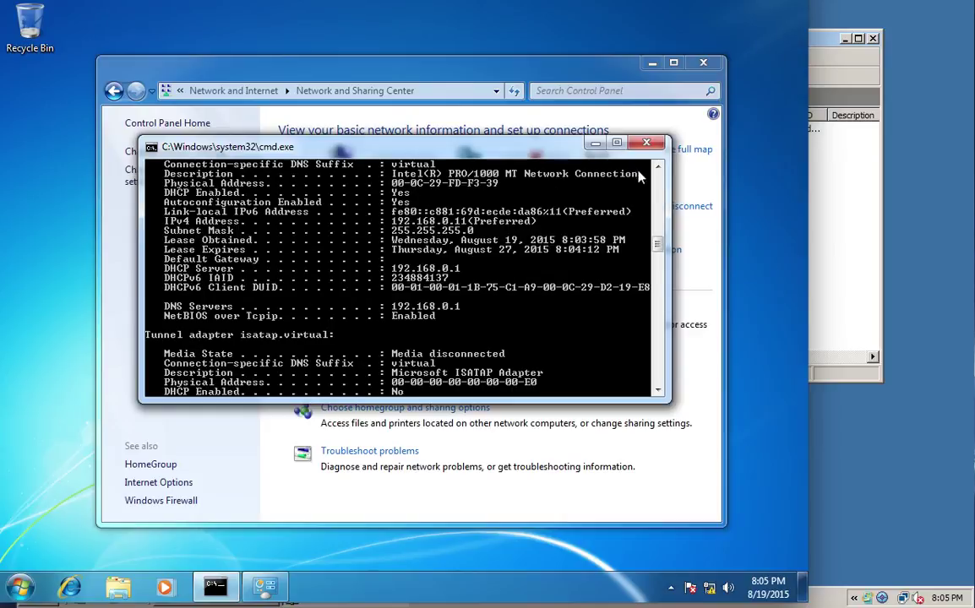
pyautogui.click(646, 143)
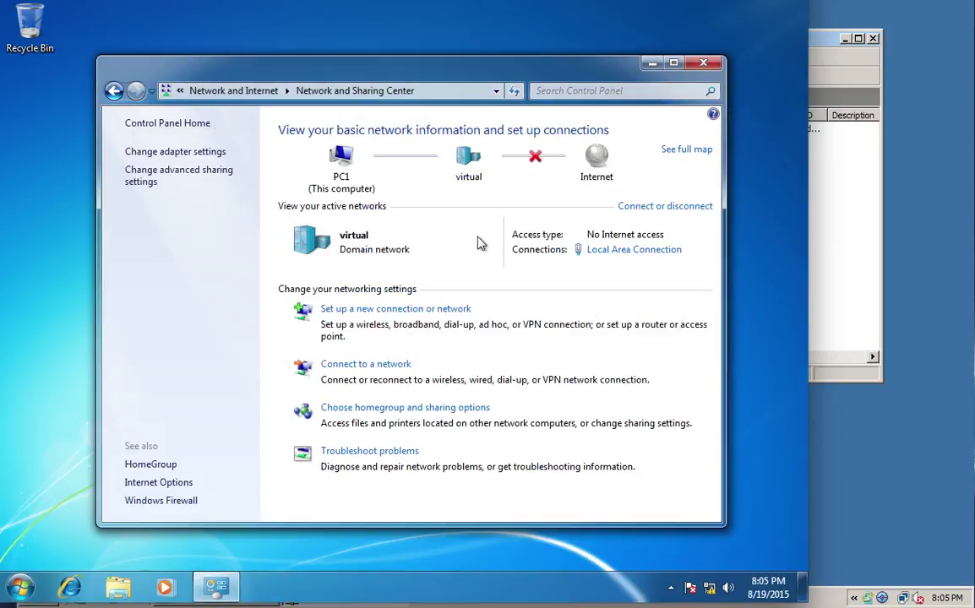
# Return to the server's DHCP console, refresh and check the client's address lease, and widen the console tree to fit the scope name
pyautogui.click(755, 1)
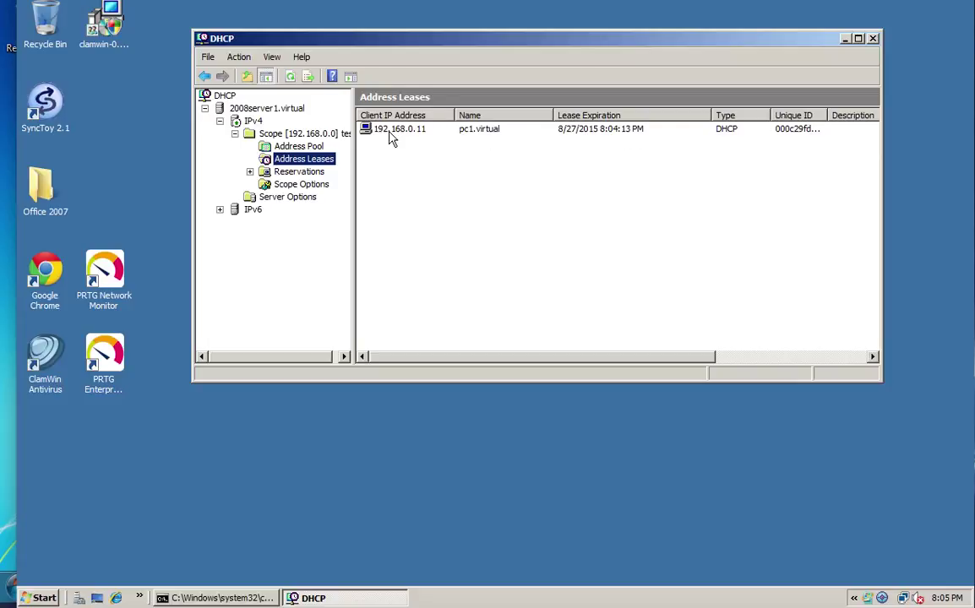
pyautogui.click(419, 133)
pyautogui.rightClick(418, 134)
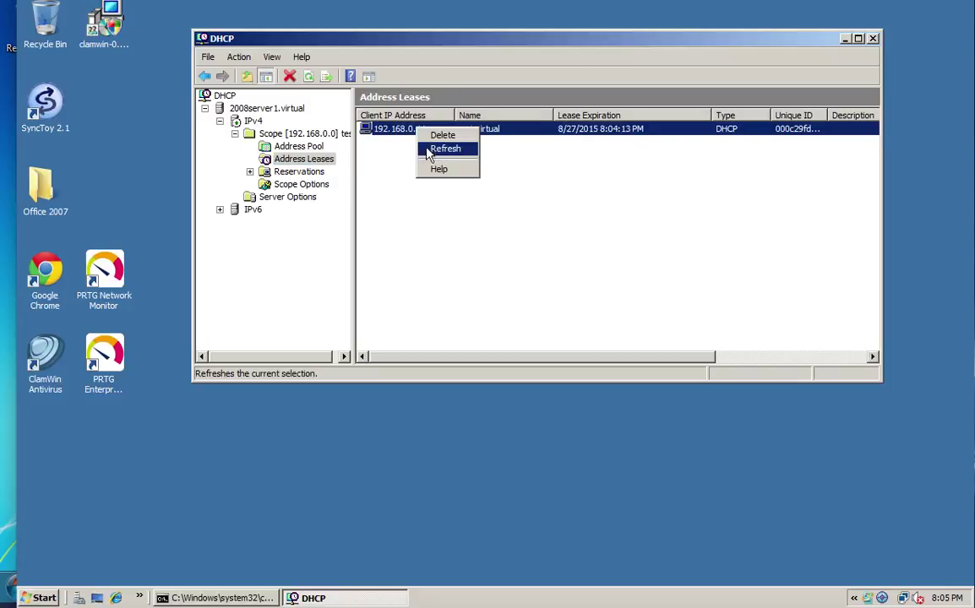
pyautogui.click(442, 148)
pyautogui.click(406, 135)
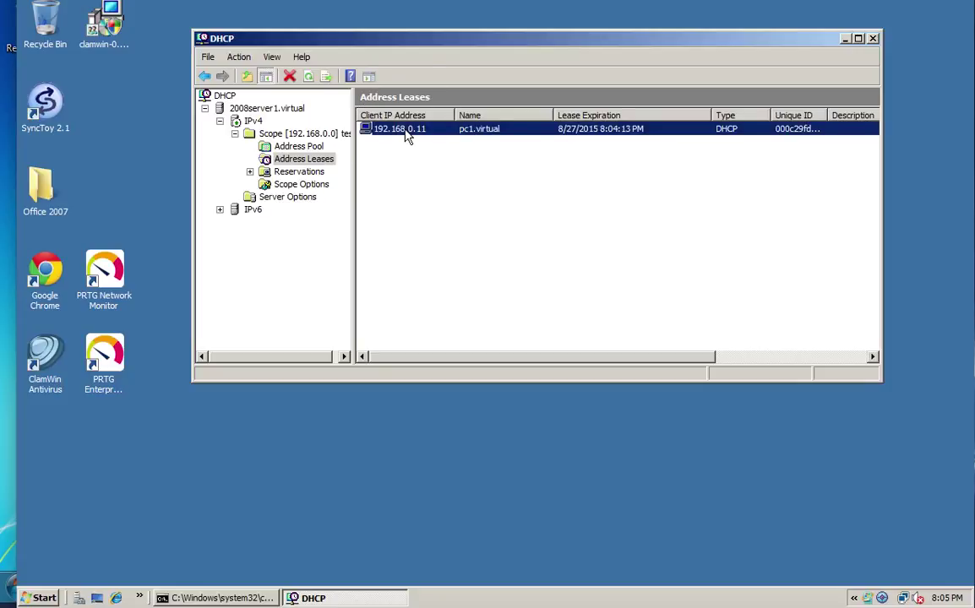
pyautogui.rightClick(406, 135)
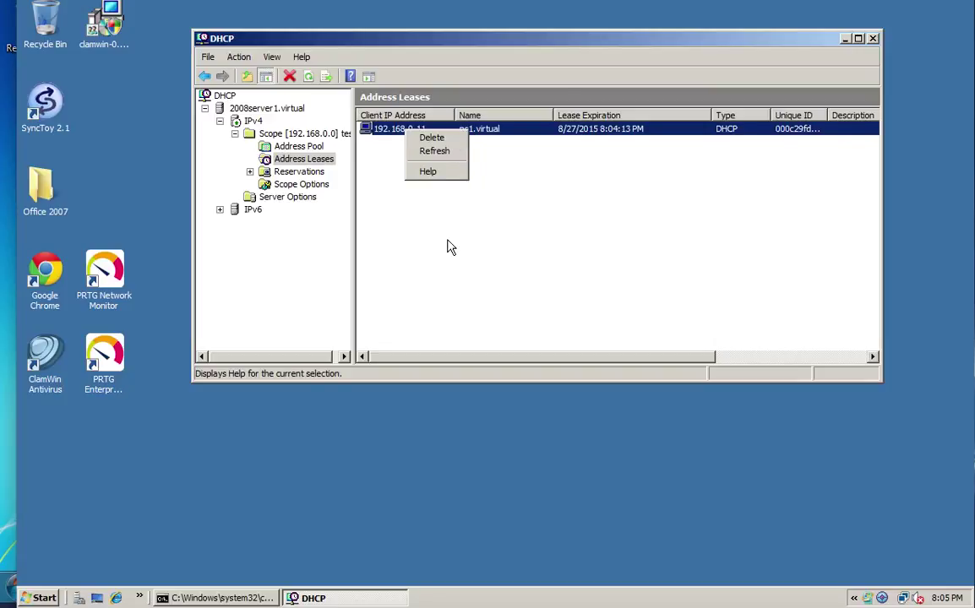
pyautogui.click(447, 265)
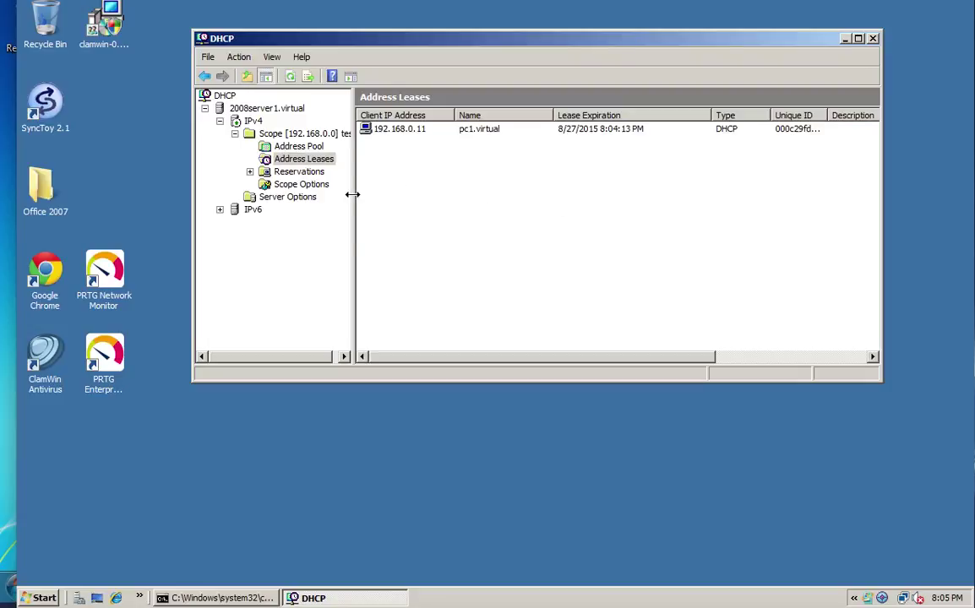
pyautogui.moveTo(352, 194); pyautogui.dragTo(417, 192)
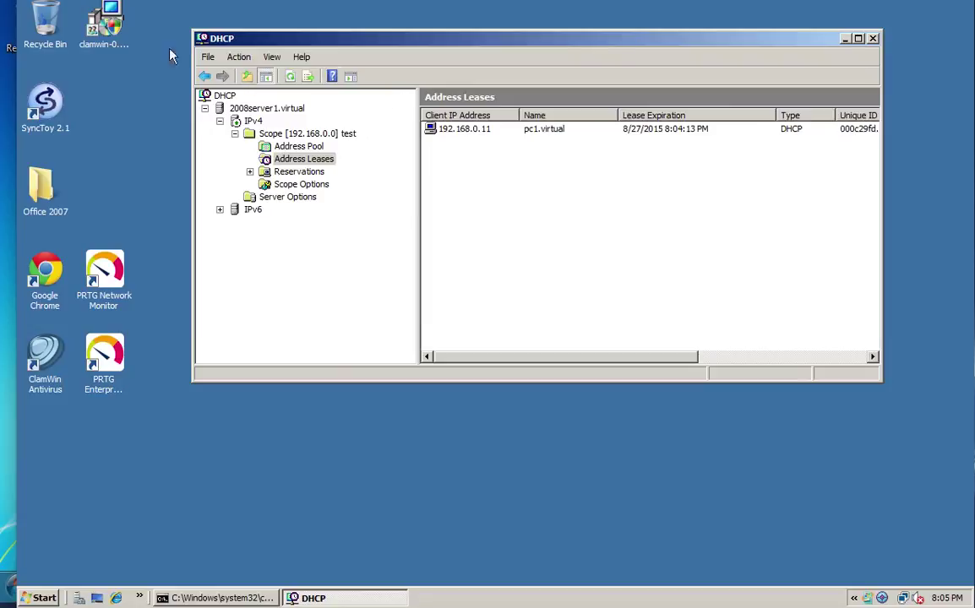